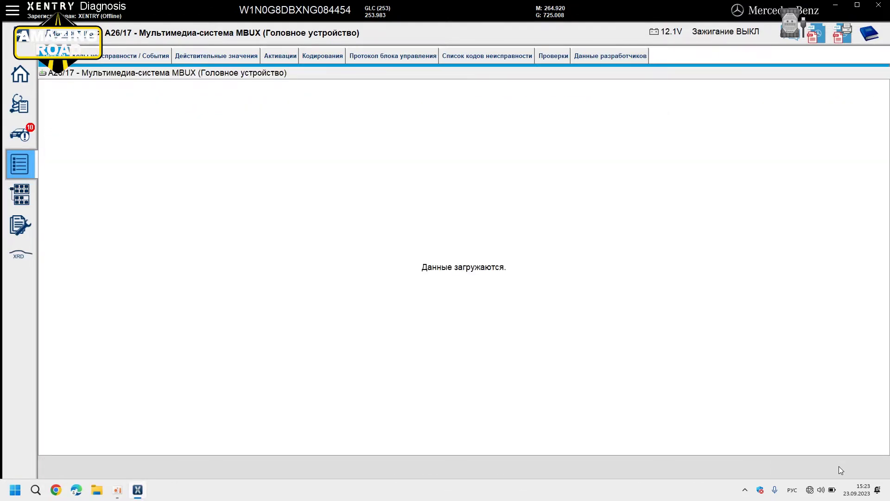
Step: Open the fault codes and events of the MBUX head unit and expand several entries to examine their details
click(116, 57)
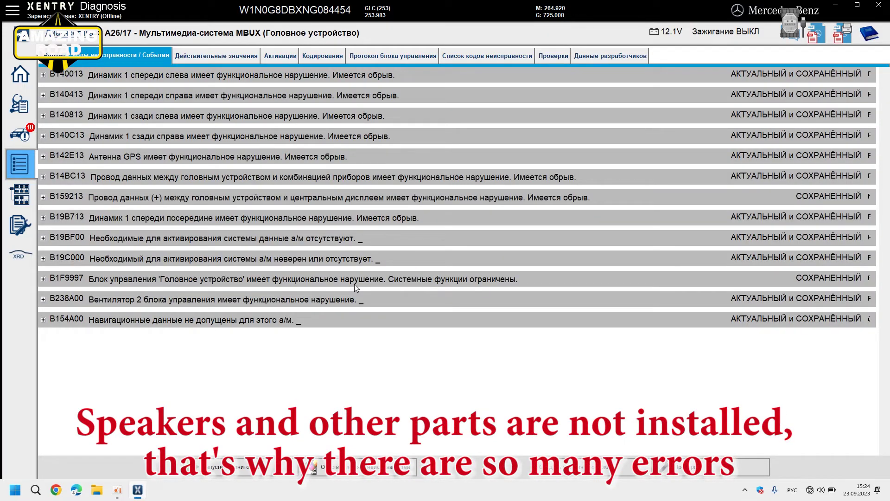
click(43, 74)
click(43, 112)
click(43, 210)
click(43, 247)
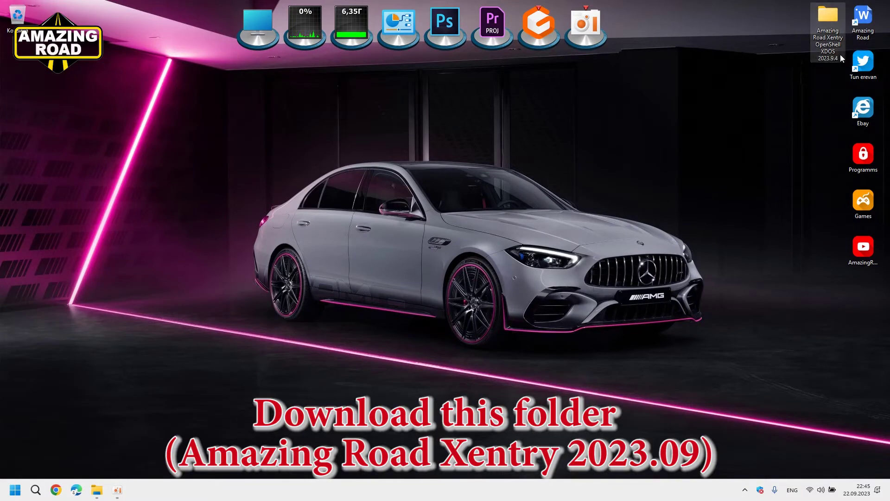
Step: Check the details of the "Amazing Road Xentry OpenShell XDOS 2023.9.4" folder on the desktop
click(826, 41)
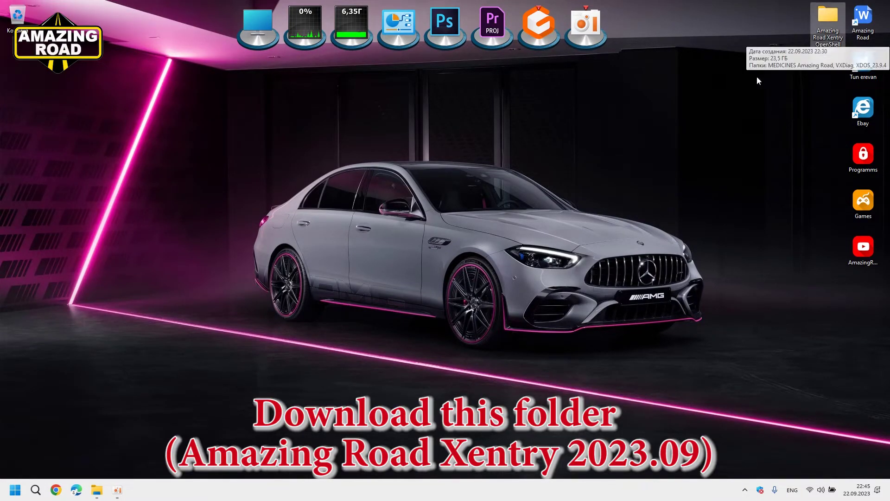
mouse_move(830, 64)
click(699, 149)
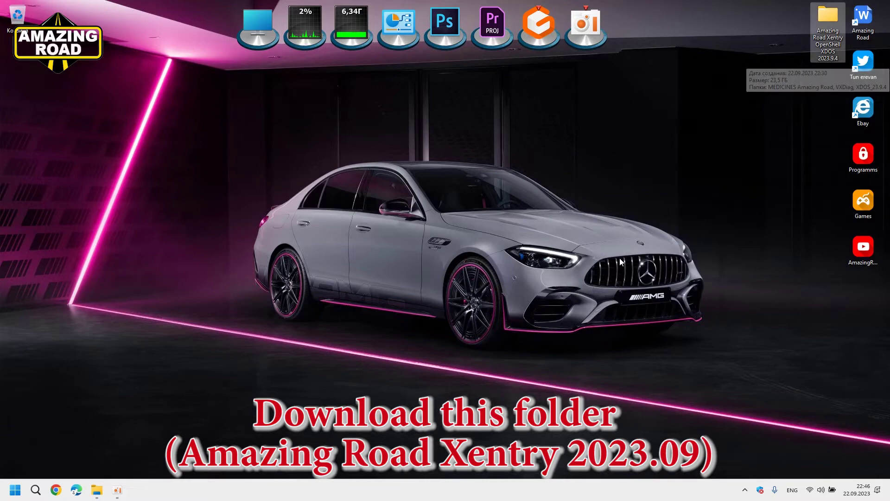
Step: Set Windows User Account Control to never notify and close the user accounts window
click(406, 32)
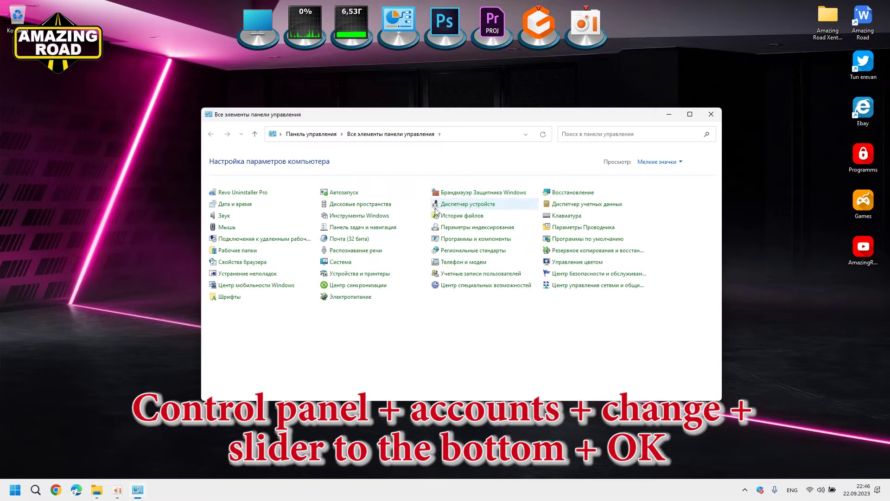
click(463, 275)
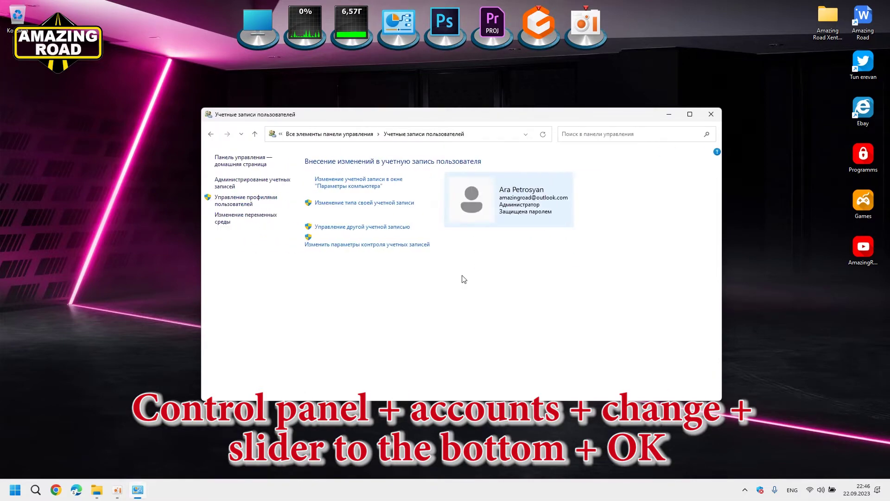
click(406, 246)
drag(335, 231, 338, 292)
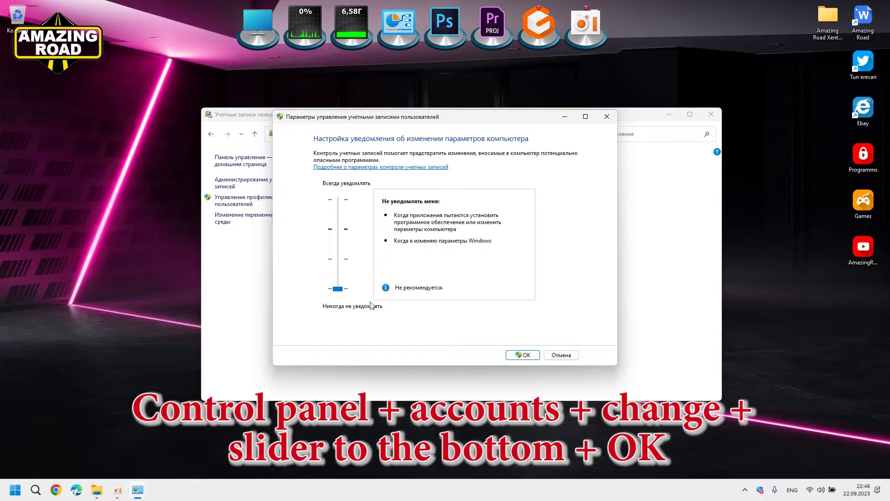
click(523, 354)
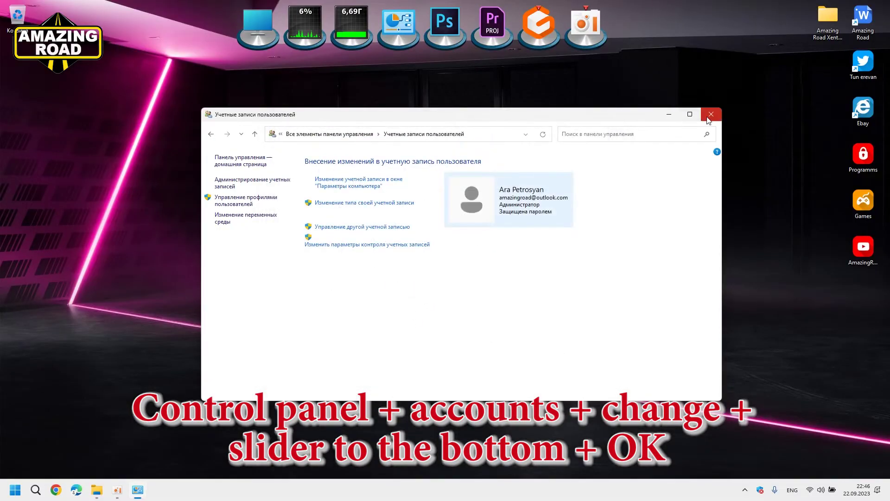
click(713, 115)
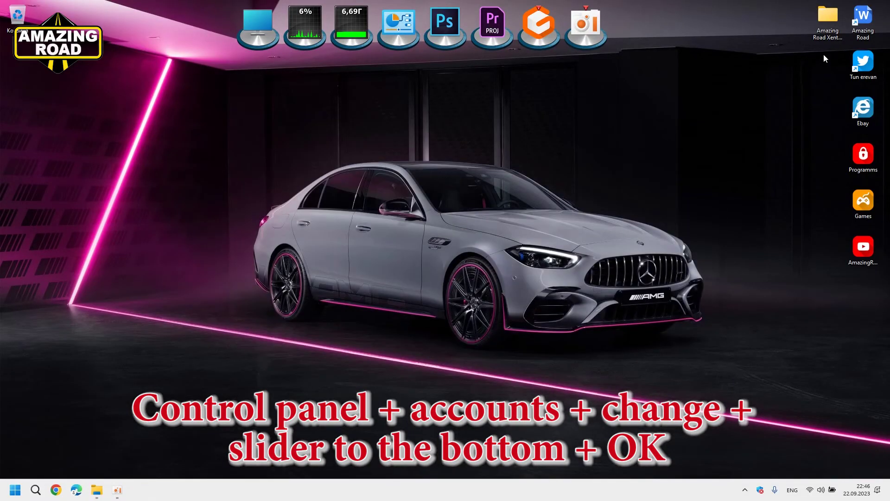
Step: Open the "Amazing Road Xentry OpenShell XDOS 2023.9.4" desktop folder and go into its VXDiag subfolder
double_click(827, 19)
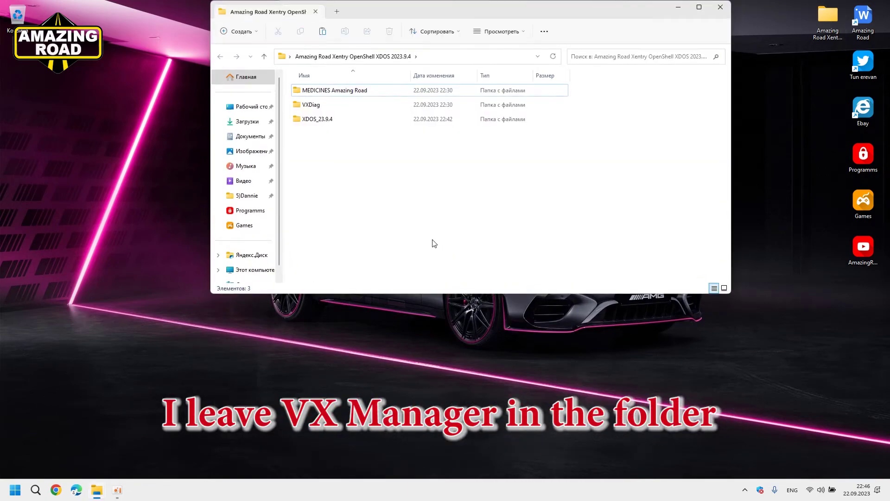
drag(461, 13, 438, 147)
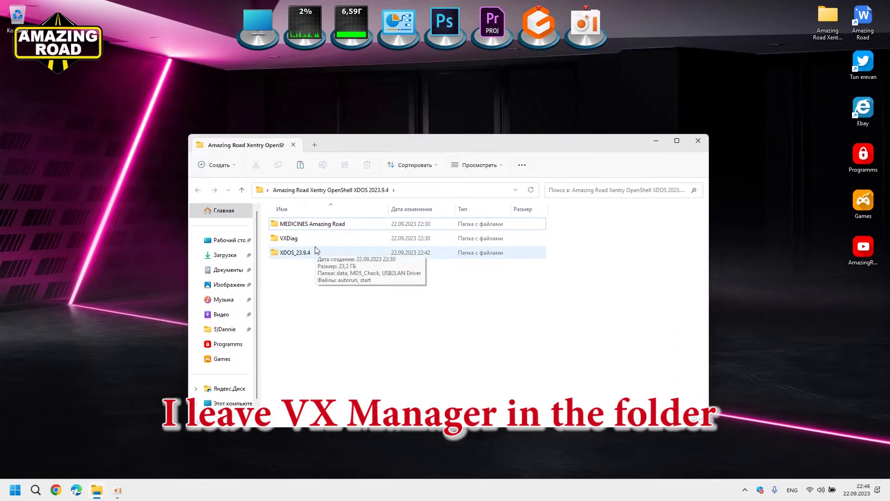
click(295, 241)
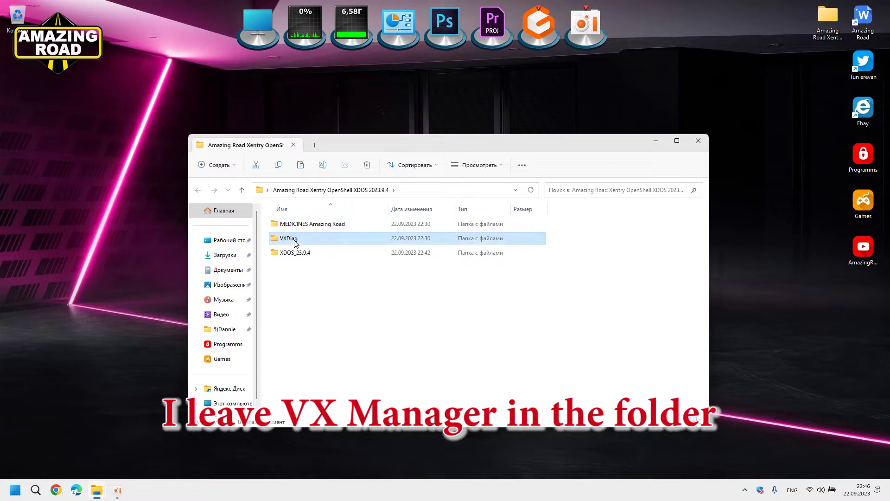
double_click(295, 241)
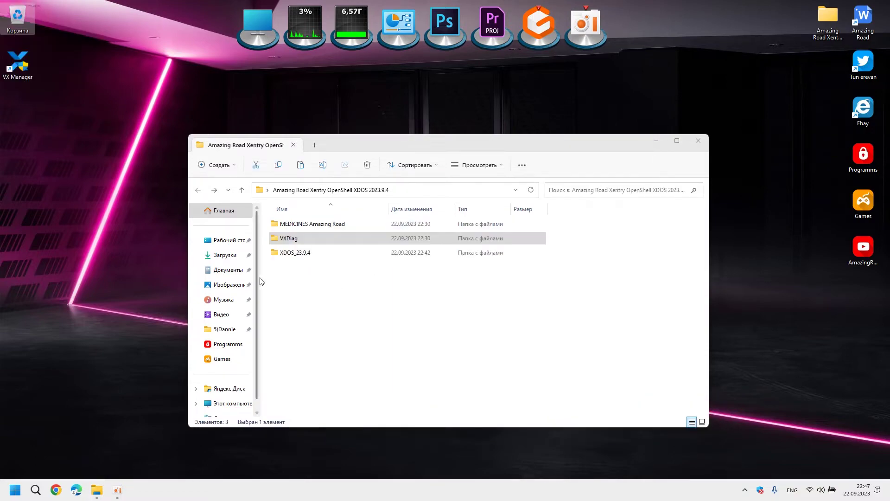
Step: Run the start installer from the XDOS_23.9.4 folder as administrator and minimize the folder window
double_click(298, 254)
right_click(292, 287)
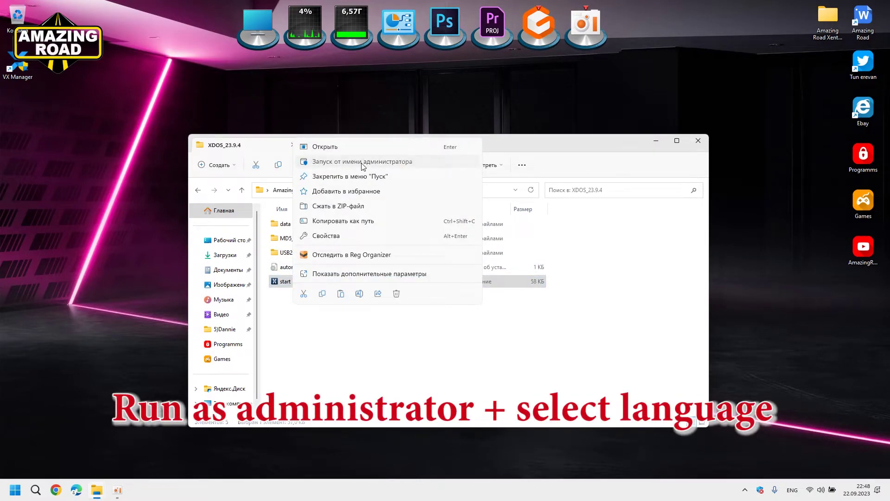
click(362, 162)
click(656, 141)
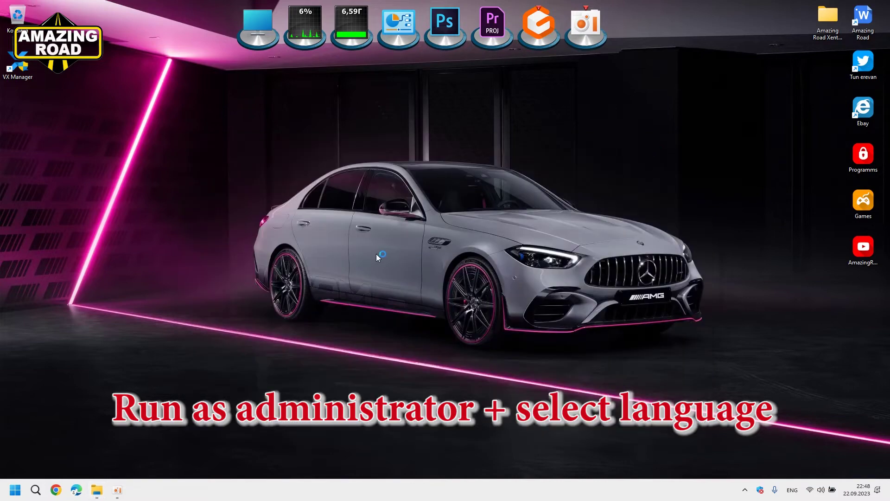
Step: Keep Russian as the setup language and install the prerequisites required by XENTRY Diagnostics OpenShell
click(523, 250)
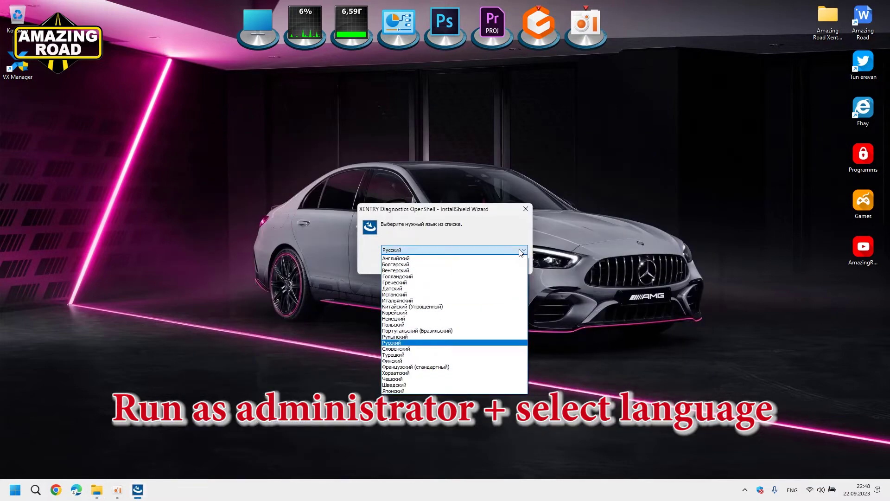
click(502, 212)
click(488, 264)
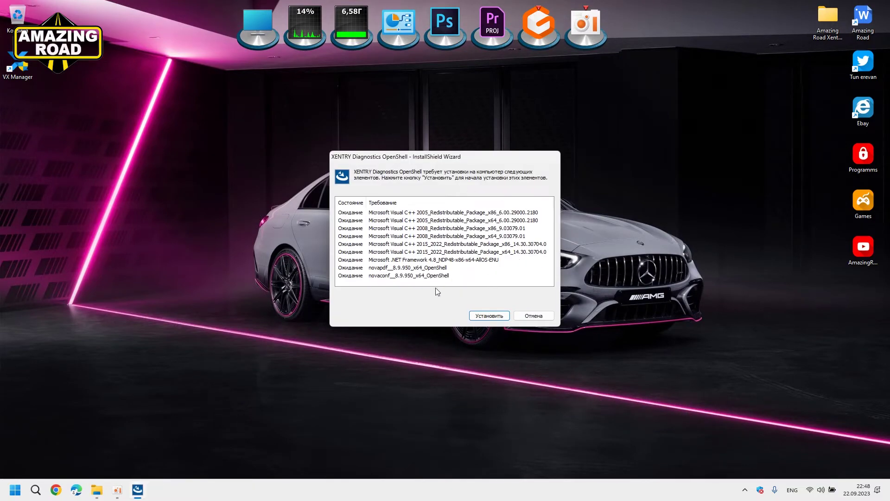
click(488, 319)
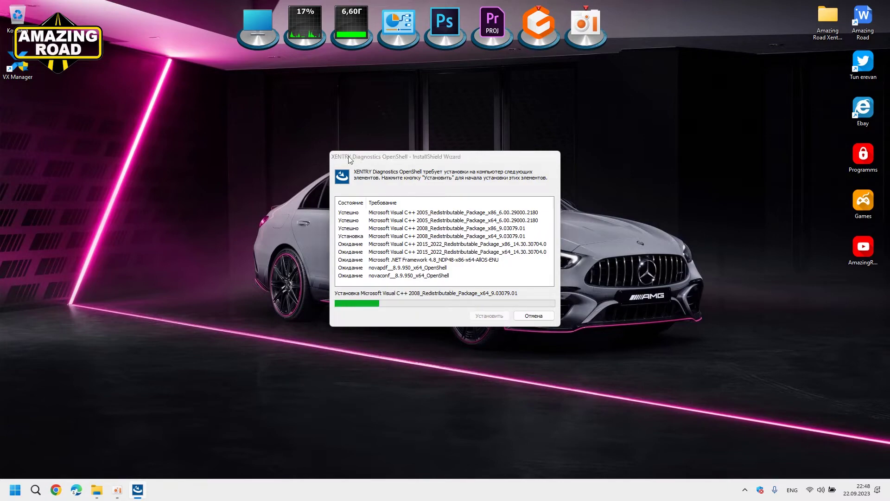
Step: Examine the device and Windows specifications on the system's About page, including the Windows edition, then close Settings
right_click(15, 490)
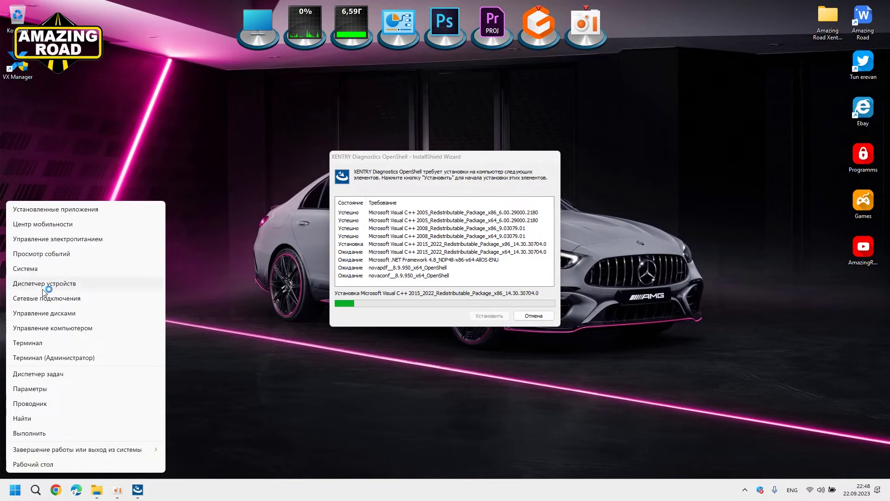
key(Escape)
right_click(15, 489)
click(42, 269)
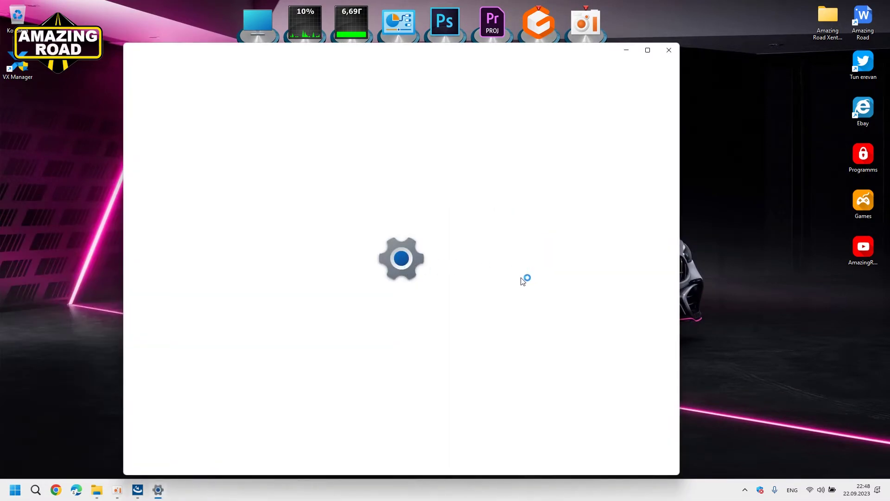
scroll(392, 295, down, 2)
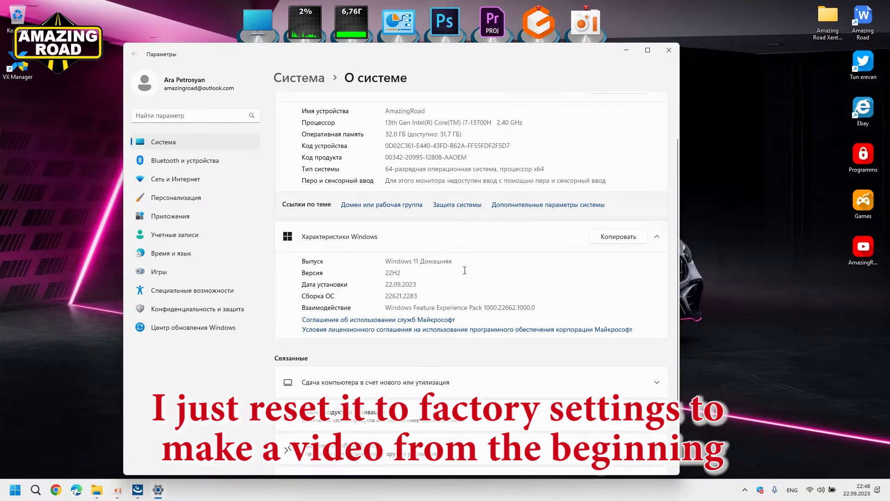
scroll(409, 269, up, 2)
scroll(394, 262, down, 2)
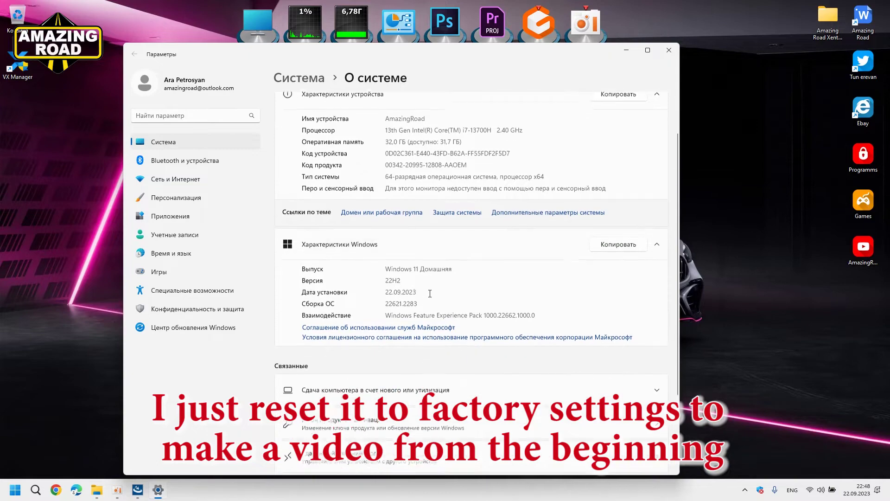
drag(387, 261, 452, 264)
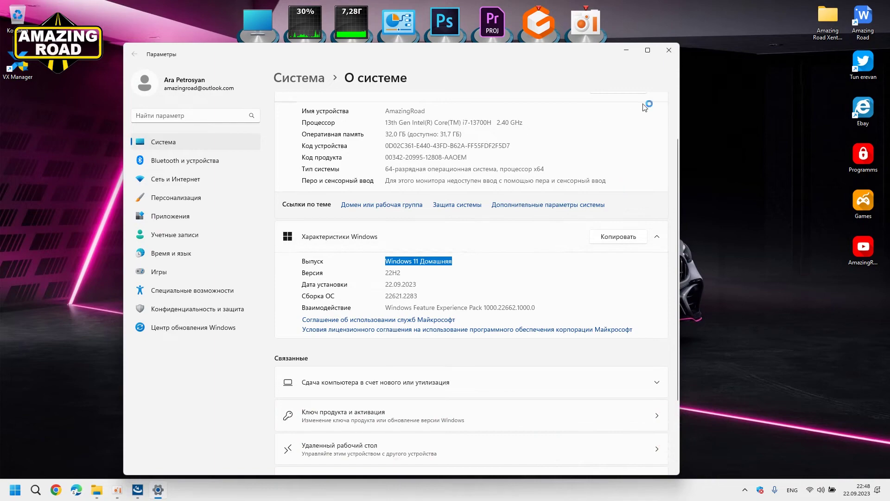
click(668, 51)
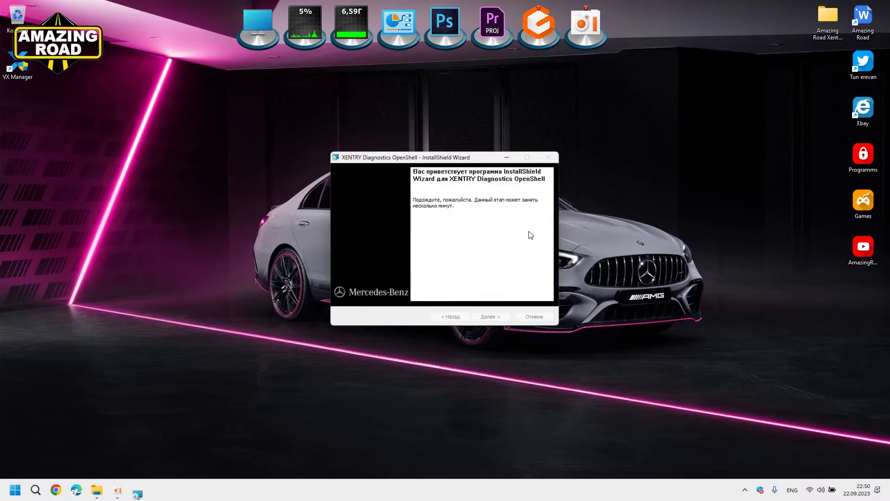
Step: Accept the XENTRY license agreement, keep the default Mercedes-Benz folder and components, and proceed with the installation
click(491, 318)
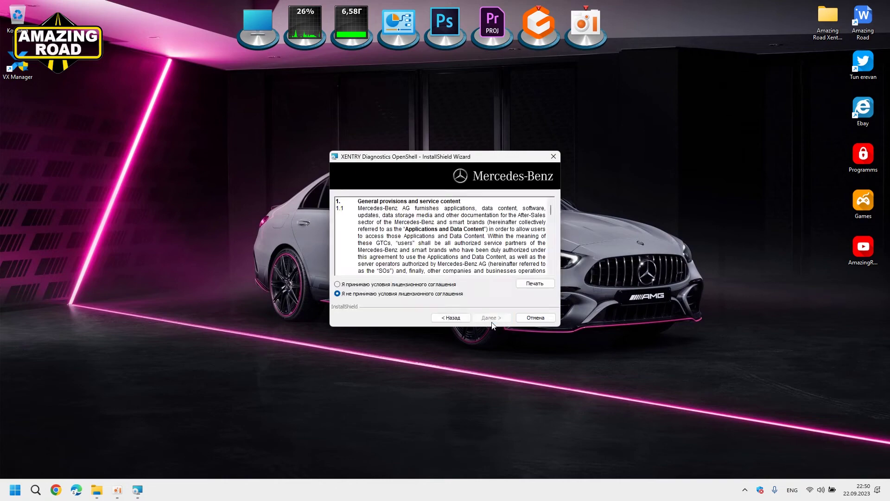
click(356, 285)
click(491, 317)
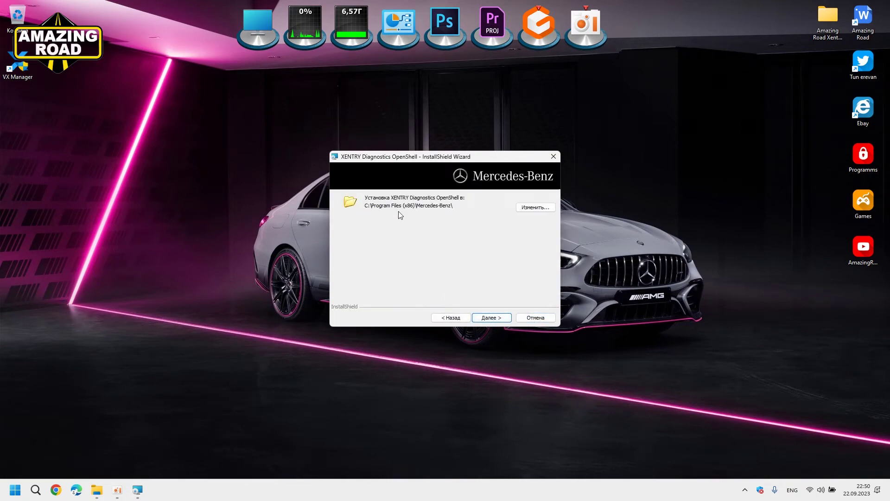
click(495, 319)
click(494, 320)
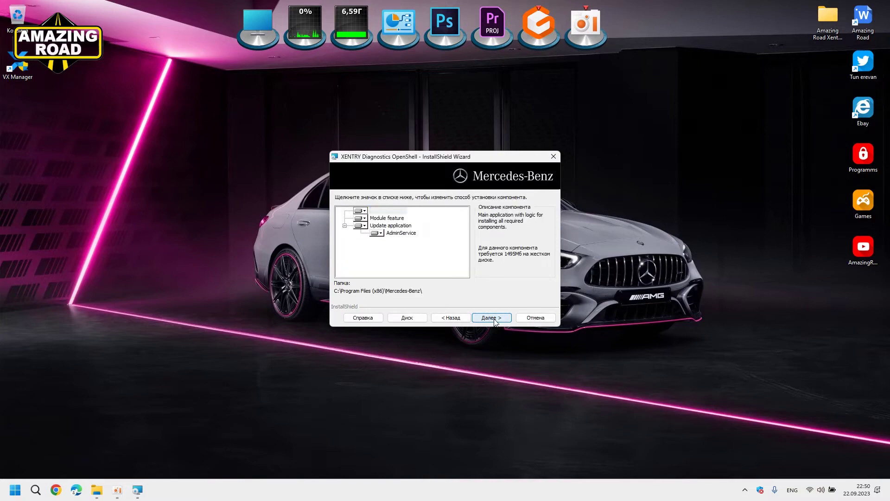
click(492, 319)
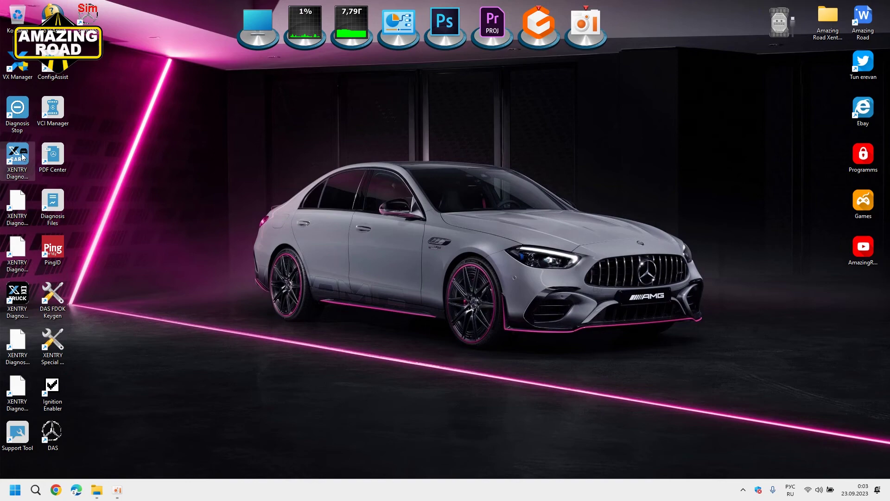
Step: Launch XENTRY Diagnosis for cars and open the language options in its system settings
double_click(19, 156)
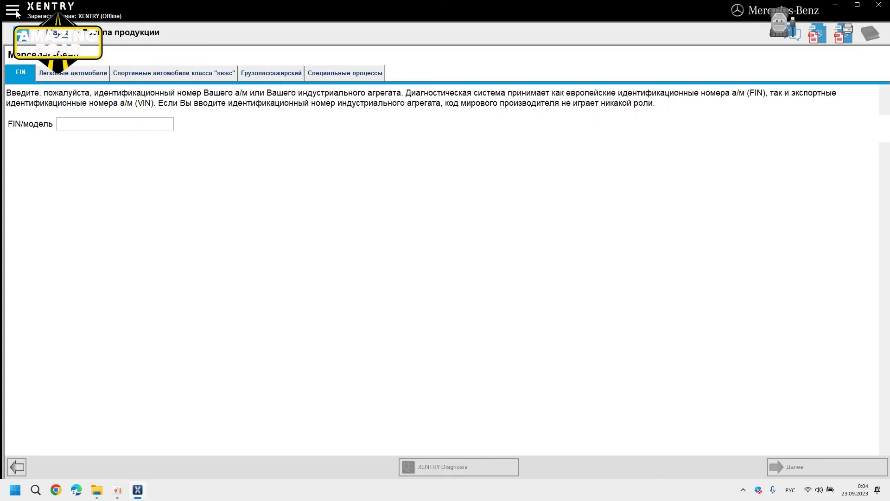
click(13, 10)
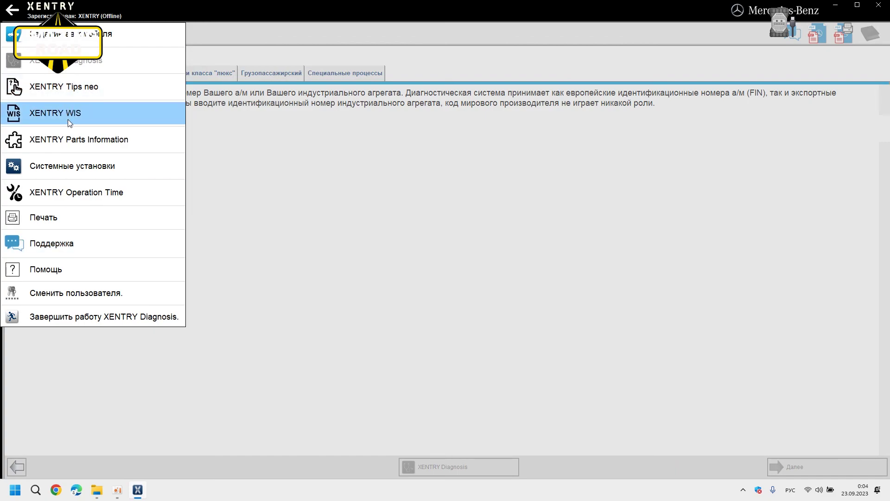
click(69, 166)
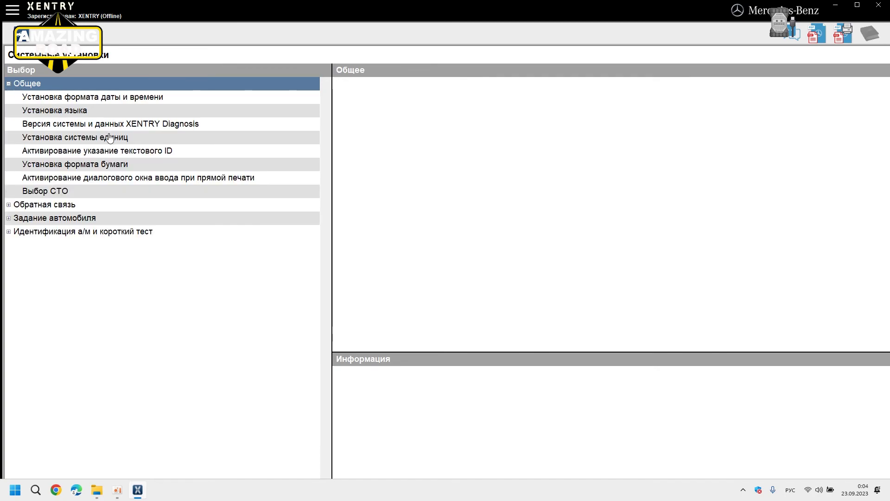
click(95, 98)
click(87, 111)
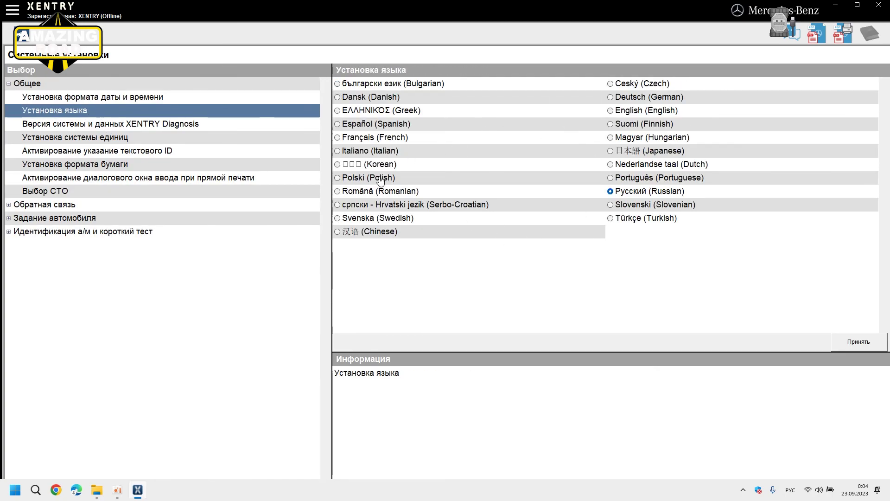
Step: Return to vehicle selection and show the passenger car models of the A/B group
click(13, 10)
click(46, 33)
click(261, 178)
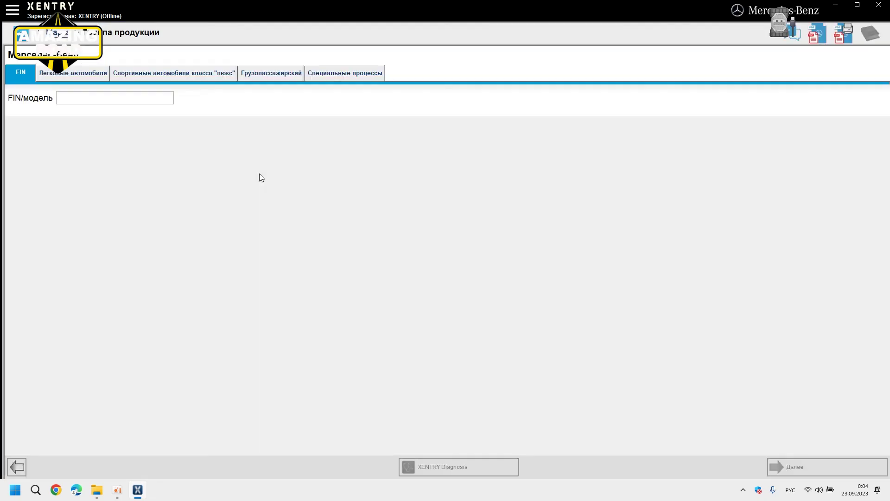
click(75, 77)
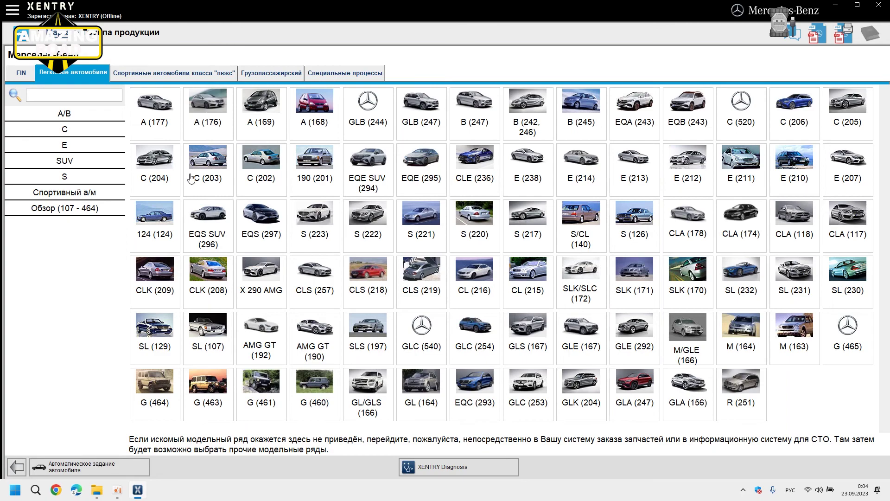
click(74, 118)
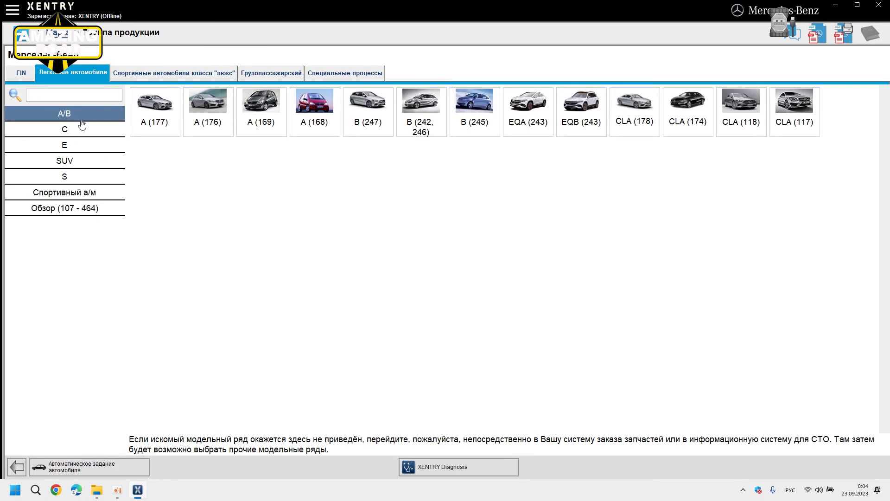
Step: Browse the passenger car models in the C, E, SUV, S and sports car groups and the complete 107–464 overview
click(78, 132)
click(78, 147)
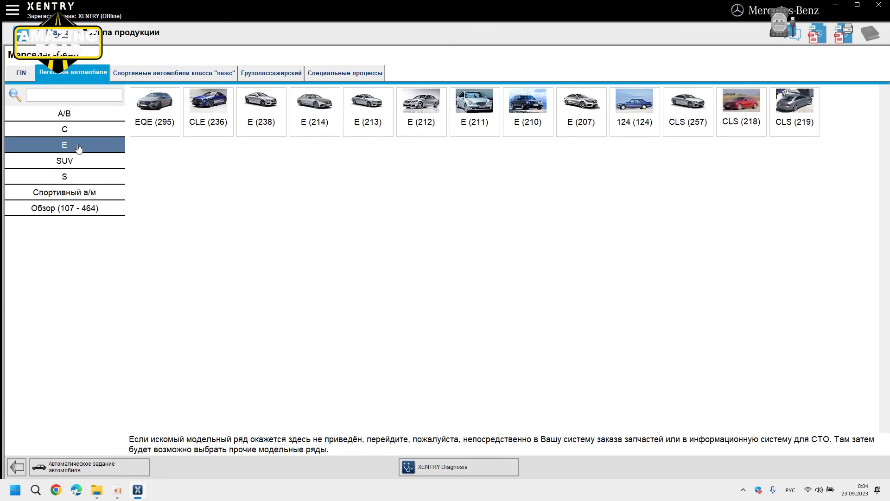
click(79, 162)
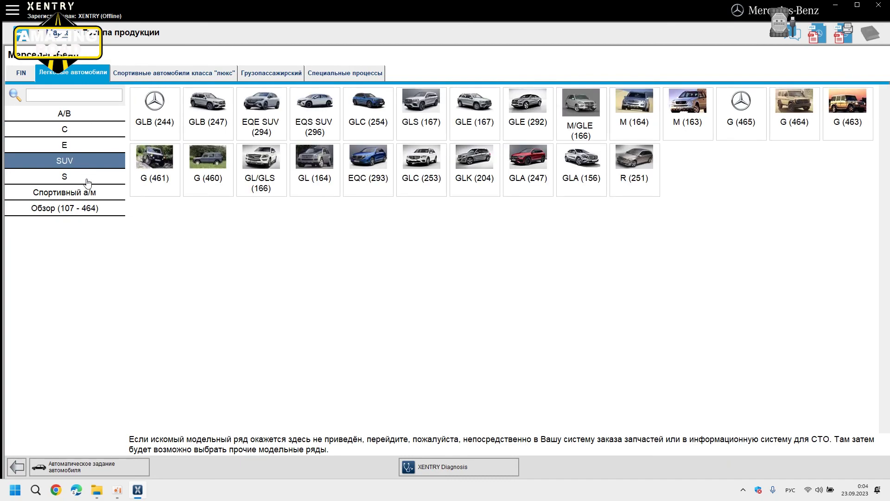
click(89, 179)
click(93, 195)
click(92, 207)
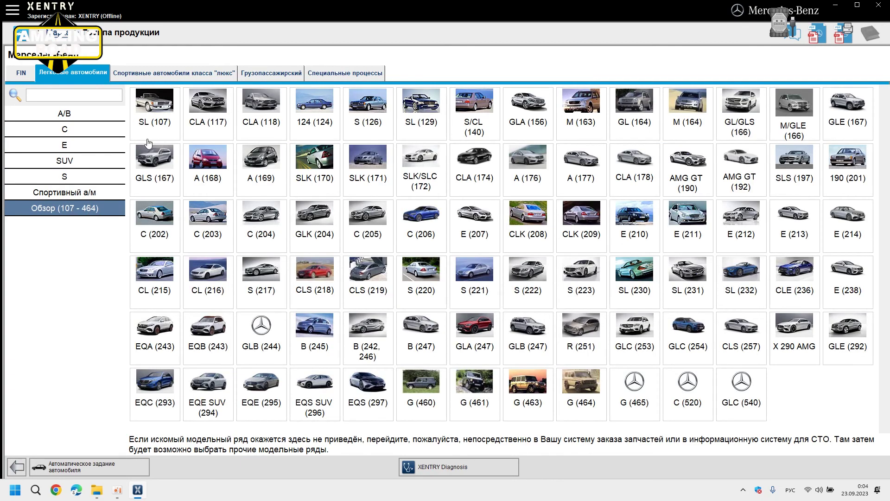
Step: View the van models and the special processes in vehicle selection, and exit XENTRY Diagnosis for cars
click(168, 80)
click(269, 74)
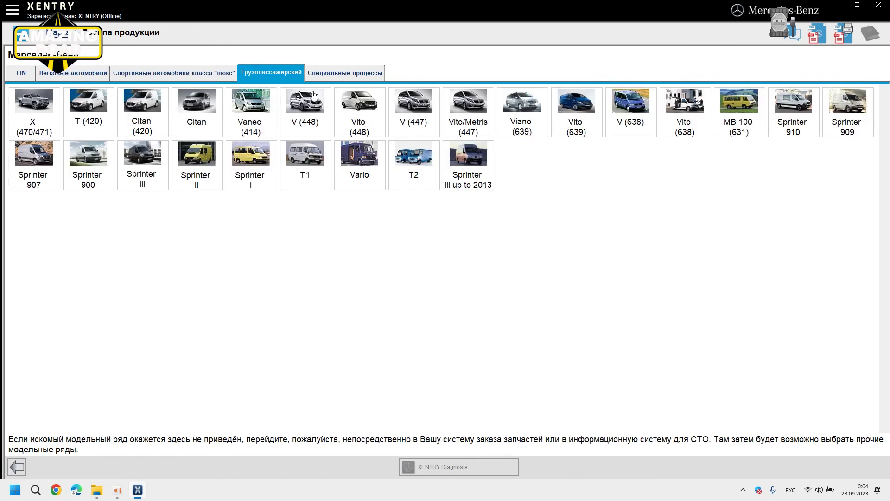
click(337, 73)
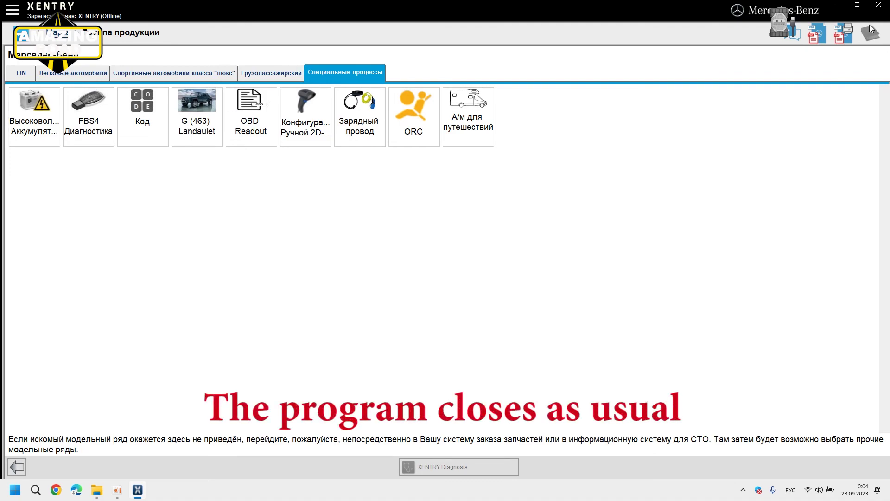
click(879, 6)
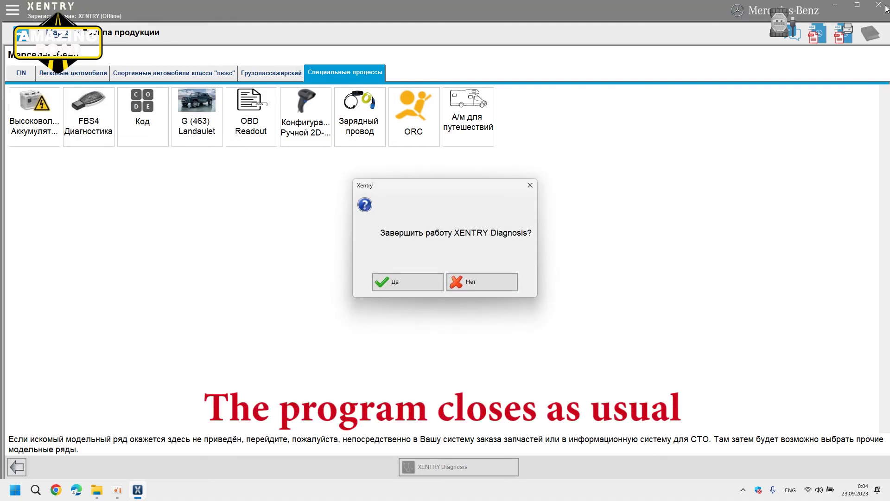
click(398, 278)
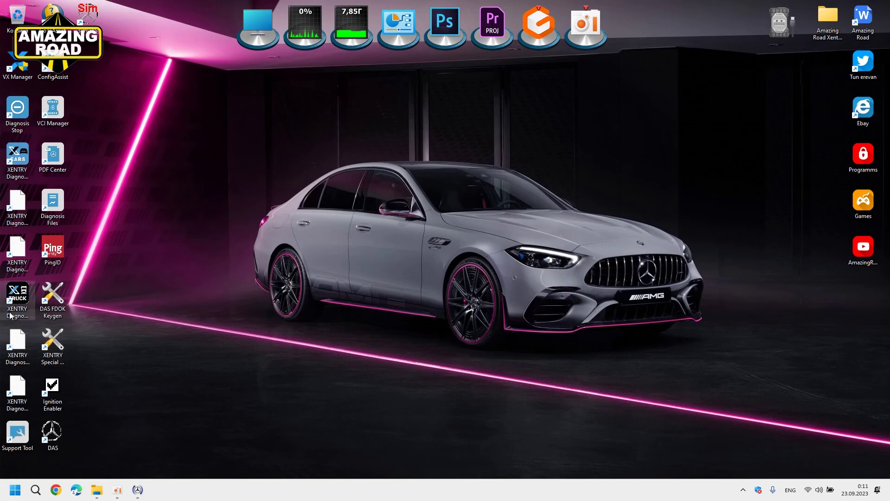
Step: Launch XENTRY Diagnosis for trucks and browse the Actros / Antos / Arocs, Atego / Axor / ACCELO and special vehicle groups
double_click(17, 294)
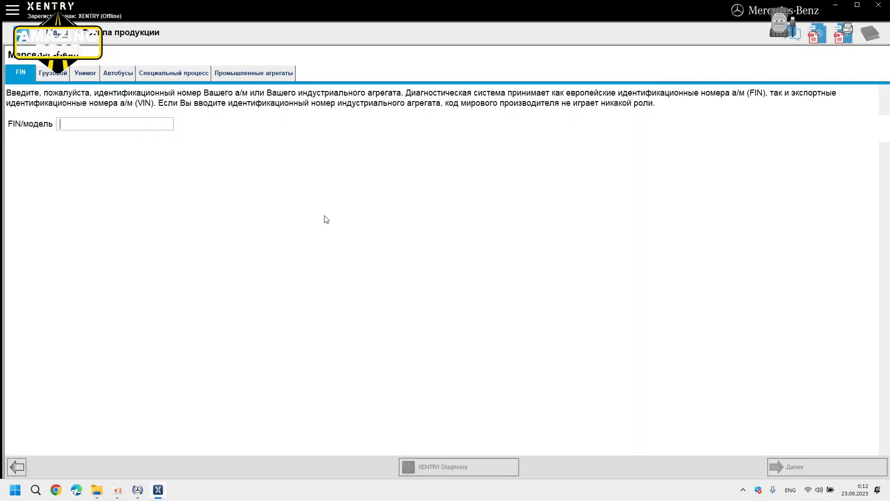
click(53, 73)
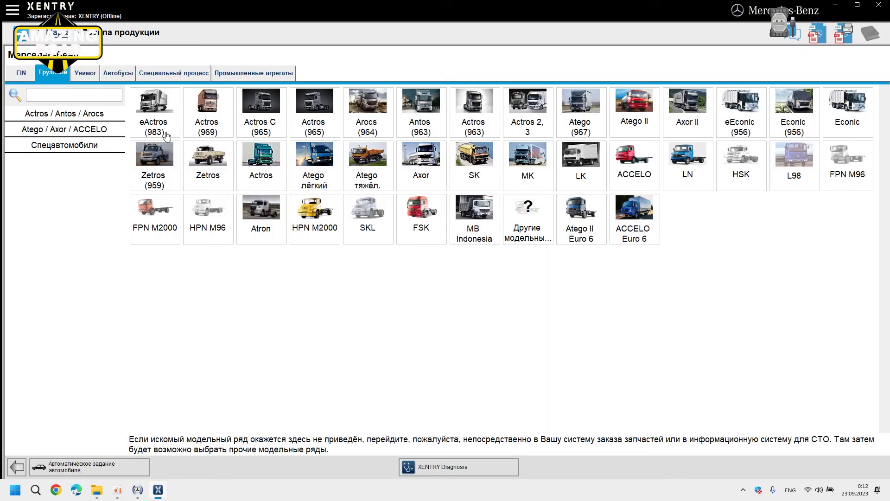
click(81, 115)
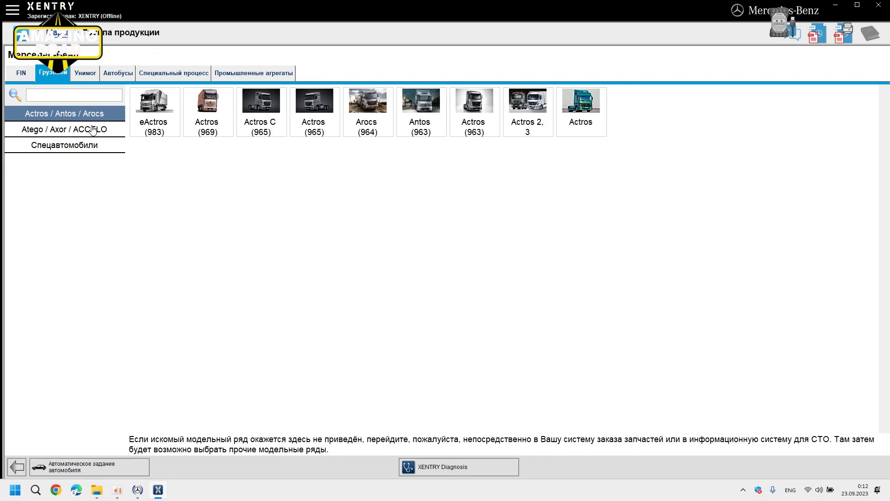
click(94, 133)
click(91, 147)
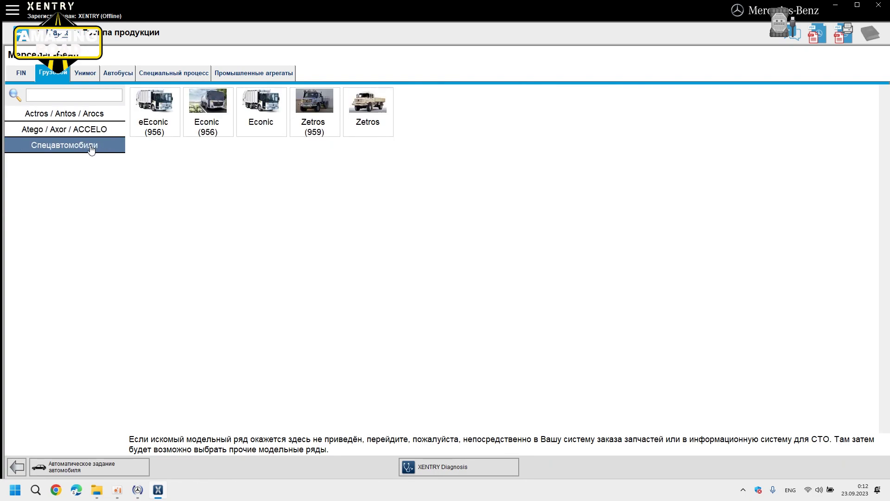
Step: View the Unimog, bus, special process and industrial unit categories, and exit XENTRY Diagnosis for trucks
click(85, 75)
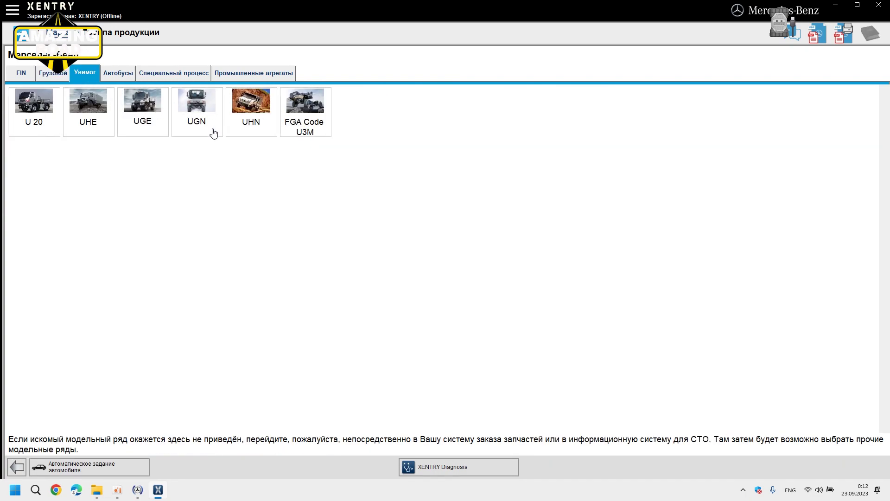
click(118, 73)
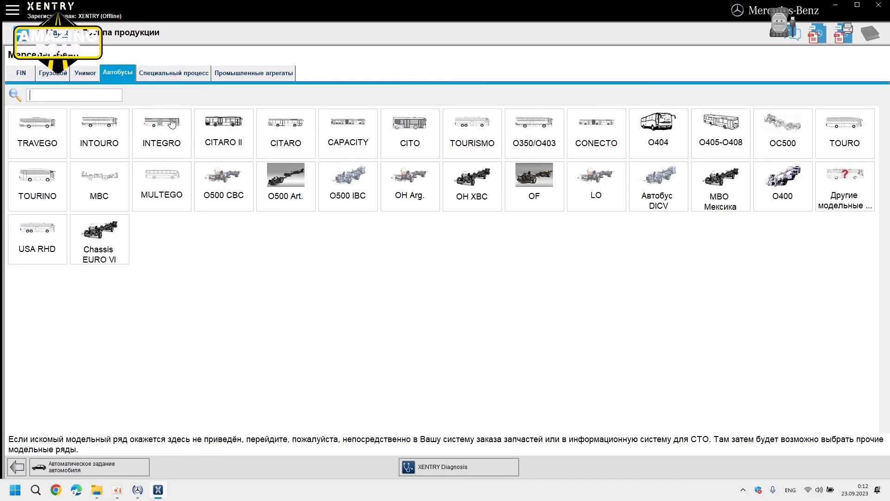
click(165, 74)
click(254, 73)
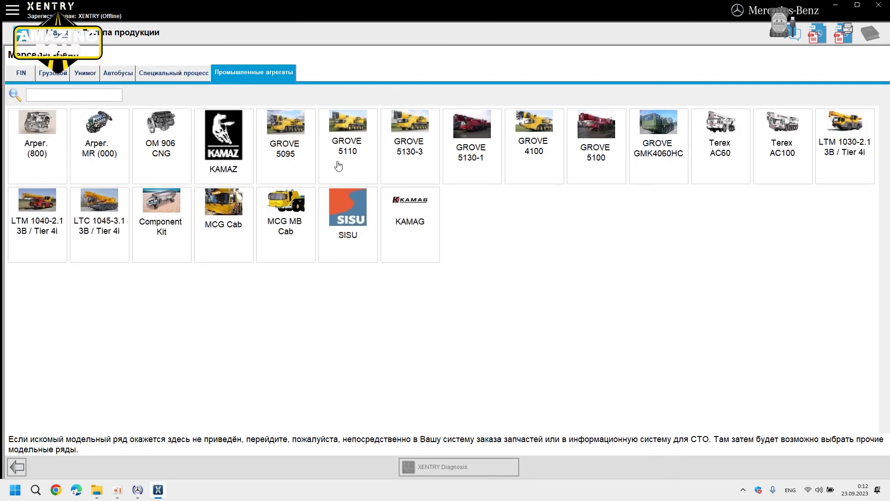
click(879, 5)
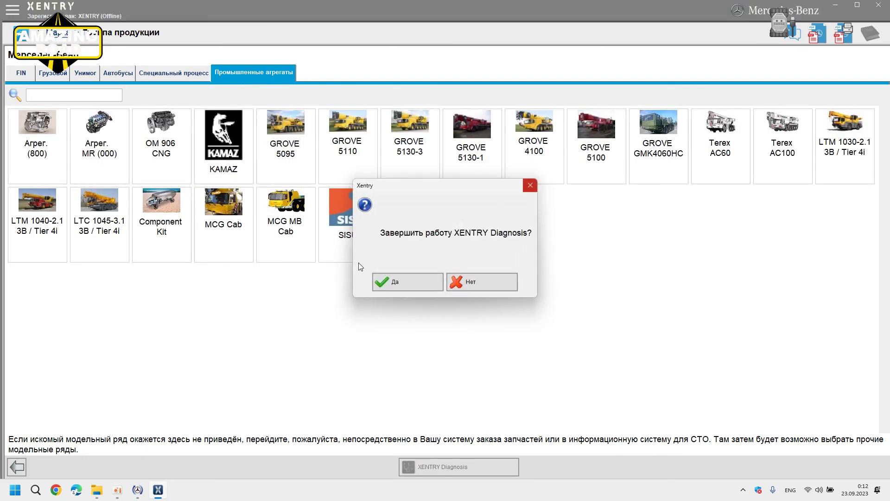
click(406, 287)
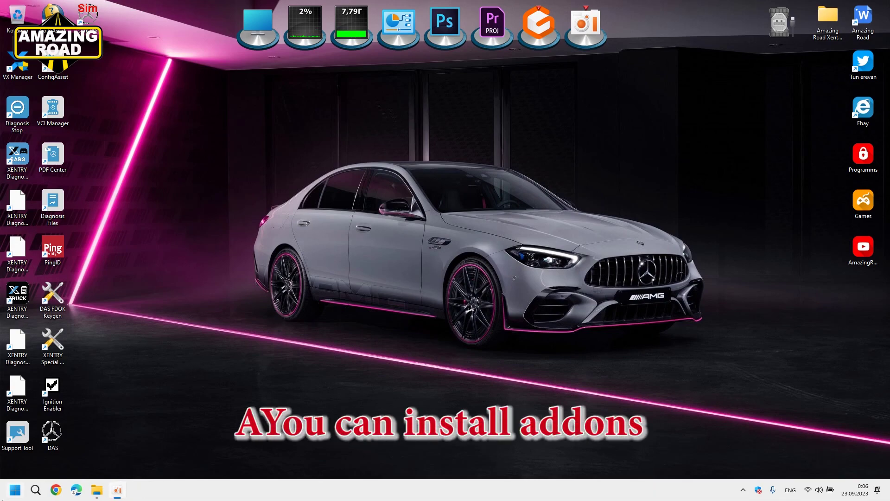
Step: Open Mercedes-Benz Addon Center from the installed Mercedes-Benz programs, let the new add-ons install, and dismiss the update notice
click(13, 492)
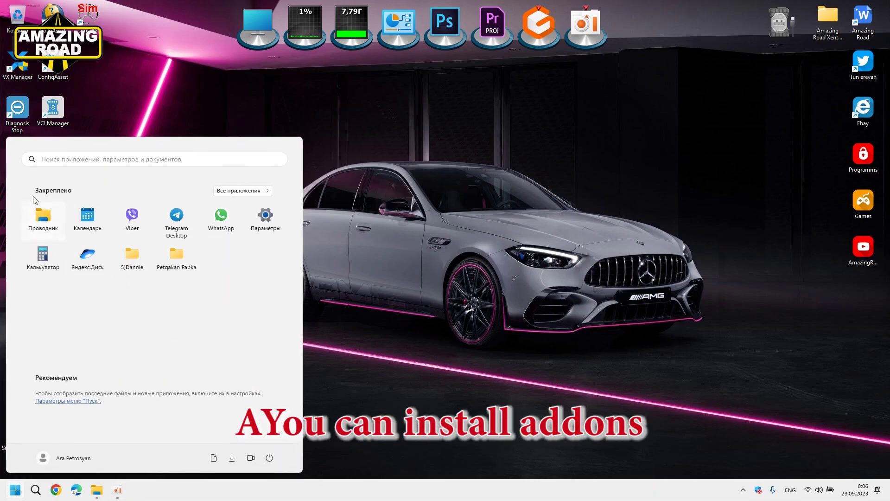
click(239, 190)
scroll(124, 262, down, 6)
scroll(137, 320, down, 3)
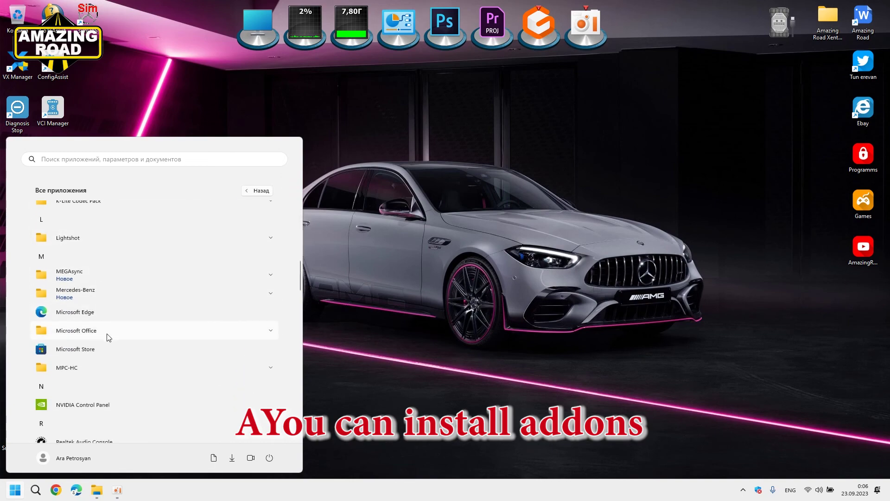
click(105, 294)
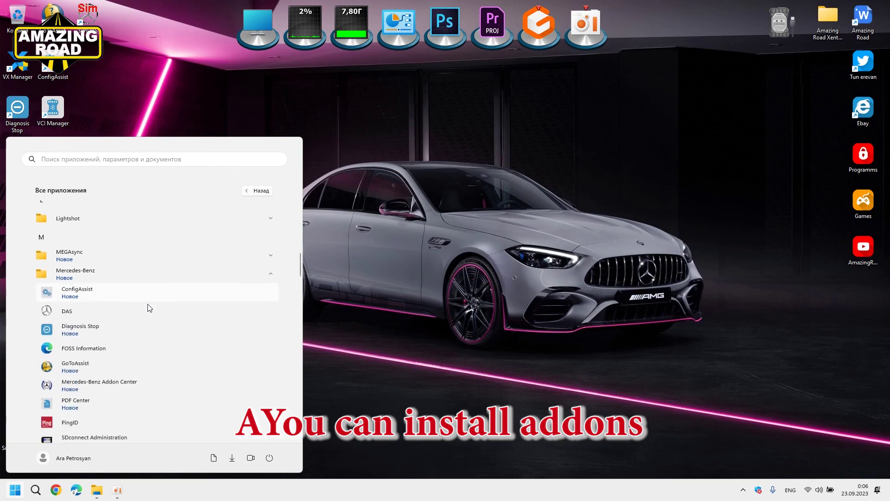
scroll(109, 345, down, 2)
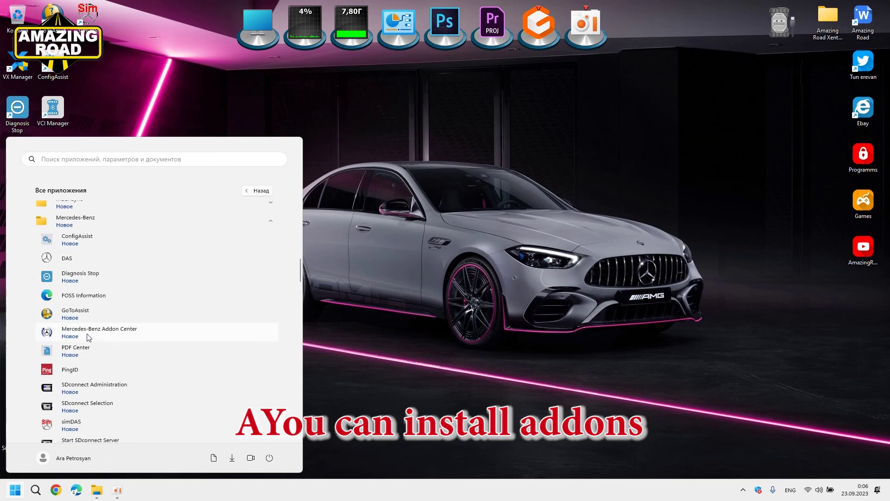
click(92, 336)
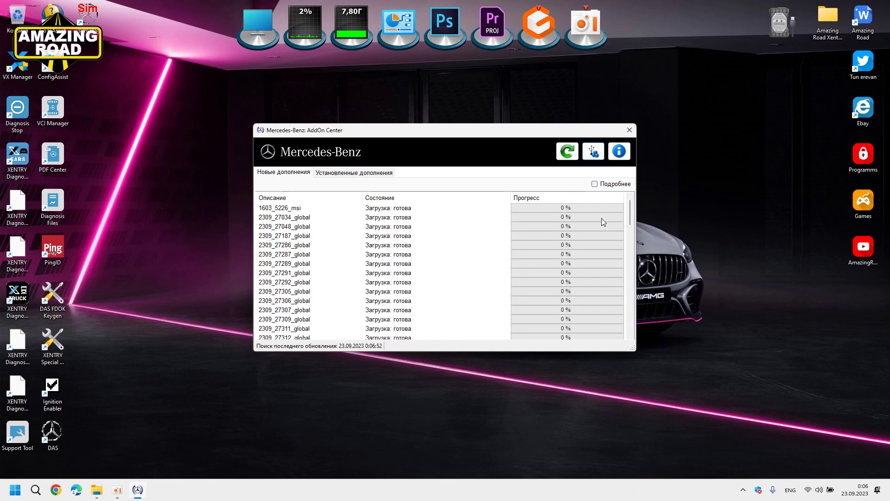
click(602, 218)
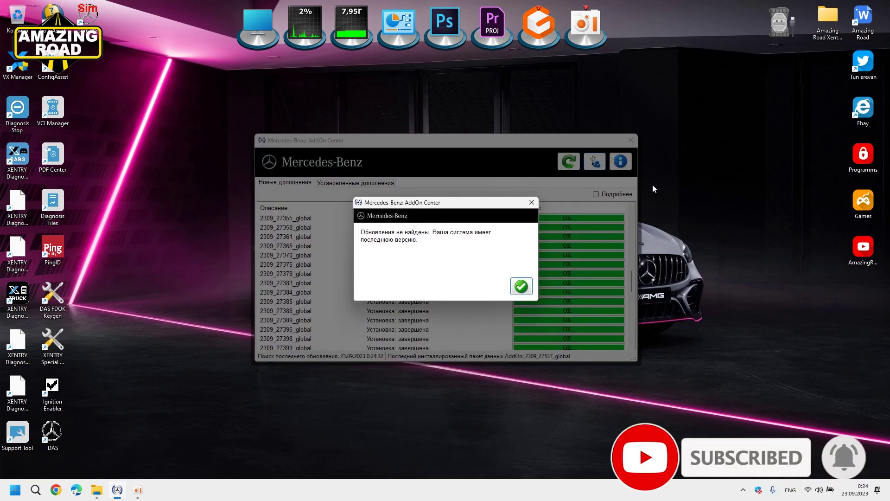
click(531, 286)
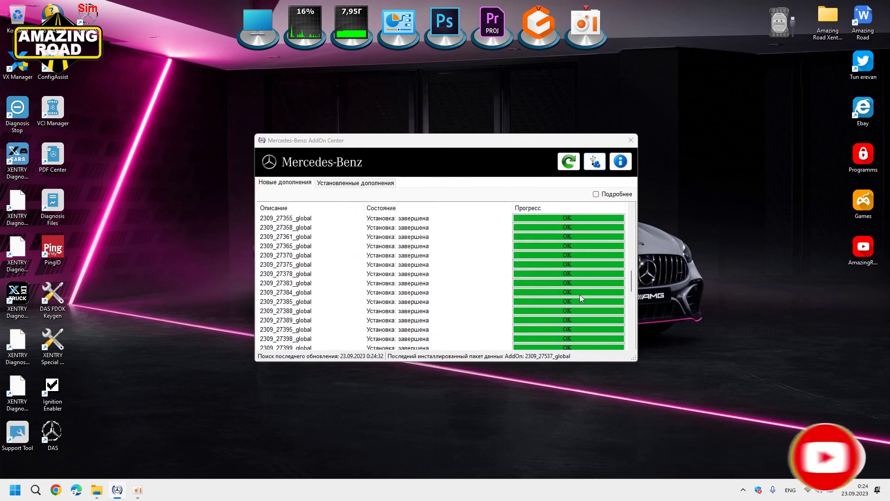
click(742, 490)
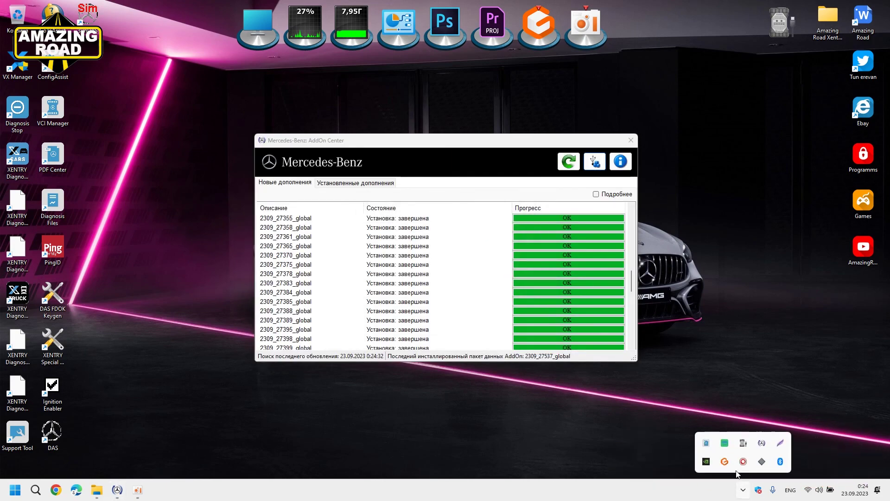
right_click(745, 460)
click(708, 436)
click(608, 408)
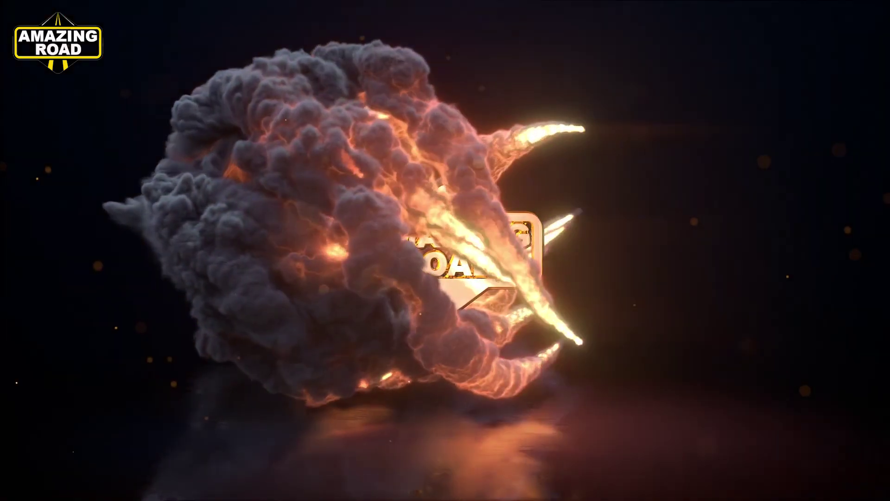